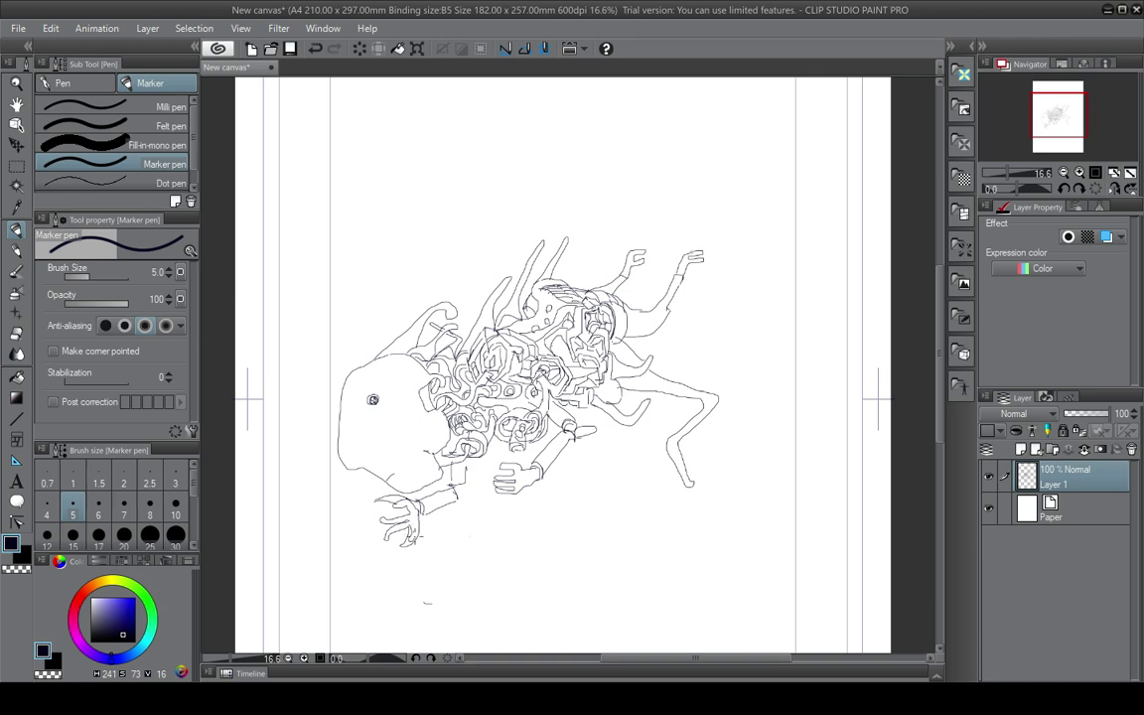
Draw extra contour lines on the creature's lower front hand, undoing the strokes that do not fit.
{"action": "mouse_move", "coordinate": [413, 504]}
{"action": "left_mouse_down"}
{"action": "mouse_move", "coordinate": [411, 545]}
{"action": "mouse_move", "coordinate": [436, 511]}
{"action": "left_mouse_up"}
{"action": "mouse_move", "coordinate": [394, 530]}
{"action": "left_mouse_down"}
{"action": "mouse_move", "coordinate": [380, 538]}
{"action": "mouse_move", "coordinate": [389, 521]}
{"action": "left_mouse_up"}
{"action": "key", "text": "ctrl+z"}
{"action": "mouse_move", "coordinate": [388, 500]}
{"action": "left_mouse_down"}
{"action": "mouse_move", "coordinate": [380, 505]}
{"action": "mouse_move", "coordinate": [390, 510]}
{"action": "left_mouse_up"}
{"action": "key", "text": "ctrl+z"}
{"action": "key", "text": "ctrl+z"}
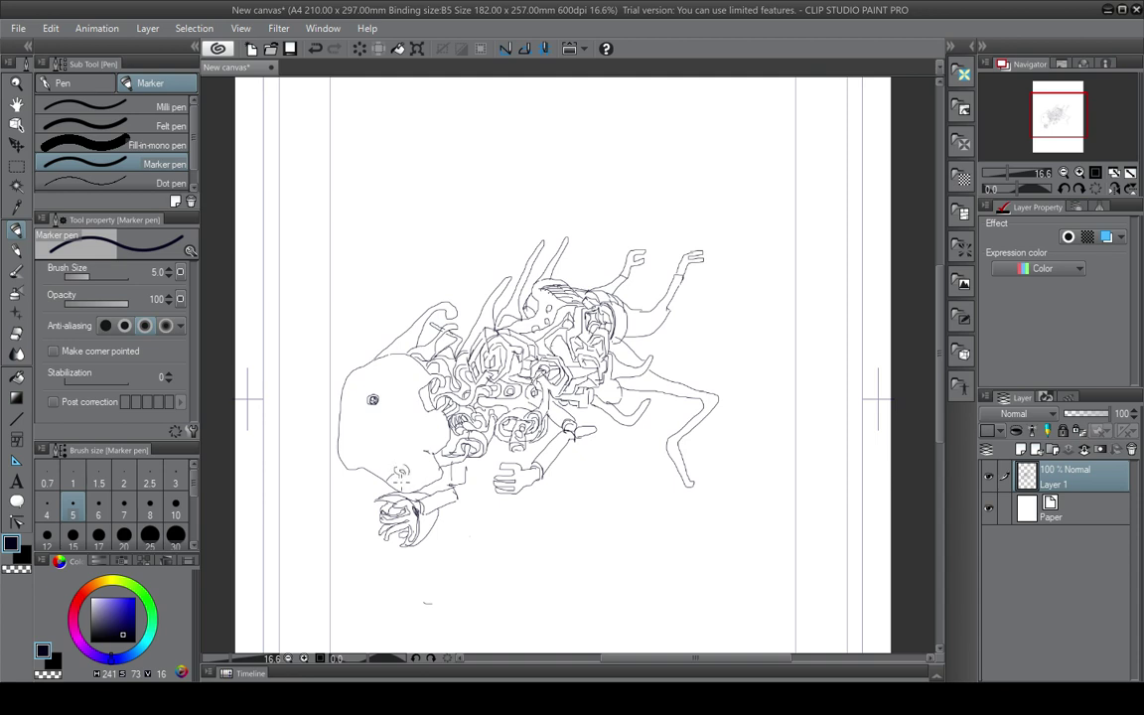
Fill the creature's lower jaw with small curled marks using the Marker pen.
{"action": "left_click_drag", "start_coordinate": [396, 467], "coordinate": [401, 463]}
{"action": "left_click_drag", "start_coordinate": [402, 452], "coordinate": [404, 463]}
{"action": "mouse_move", "coordinate": [408, 456]}
{"action": "left_mouse_down"}
{"action": "mouse_move", "coordinate": [384, 466]}
{"action": "mouse_move", "coordinate": [399, 482]}
{"action": "mouse_move", "coordinate": [384, 477]}
{"action": "left_mouse_up"}
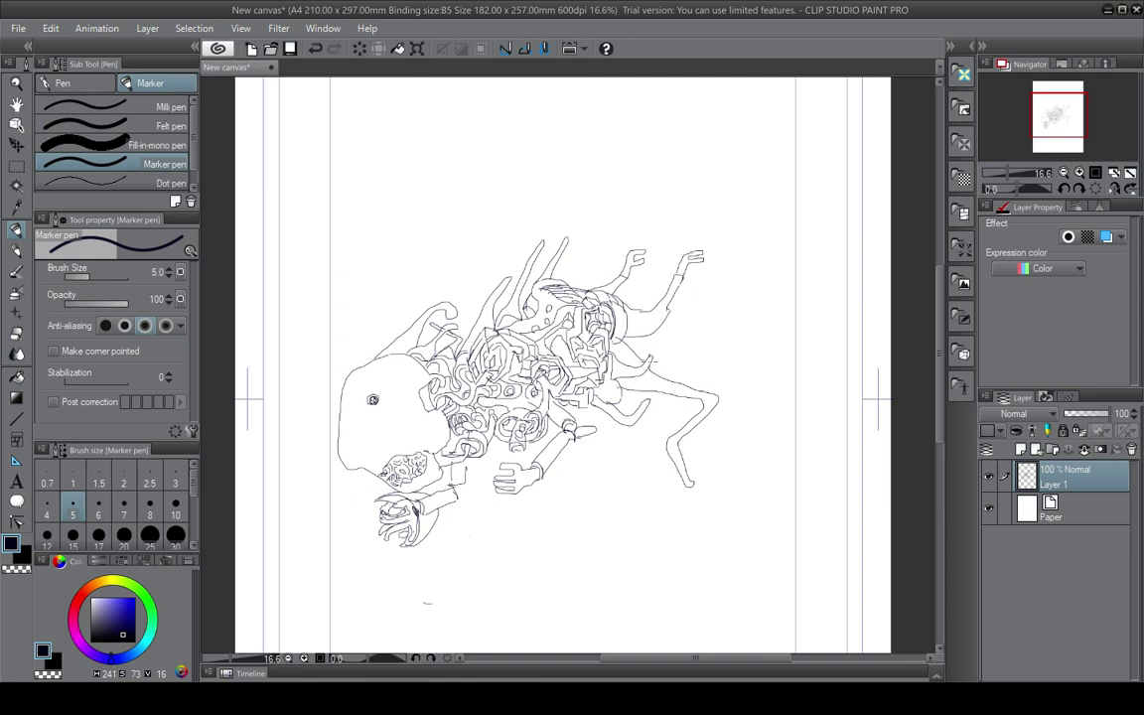
Draw another bent hind leg under the rear of the body, in front of the existing one.
{"action": "mouse_move", "coordinate": [593, 403]}
{"action": "left_mouse_down"}
{"action": "mouse_move", "coordinate": [608, 445]}
{"action": "mouse_move", "coordinate": [642, 457]}
{"action": "mouse_move", "coordinate": [629, 503]}
{"action": "left_mouse_up"}
{"action": "mouse_move", "coordinate": [568, 454]}
{"action": "left_mouse_down"}
{"action": "mouse_move", "coordinate": [587, 411]}
{"action": "mouse_move", "coordinate": [548, 390]}
{"action": "left_mouse_up"}
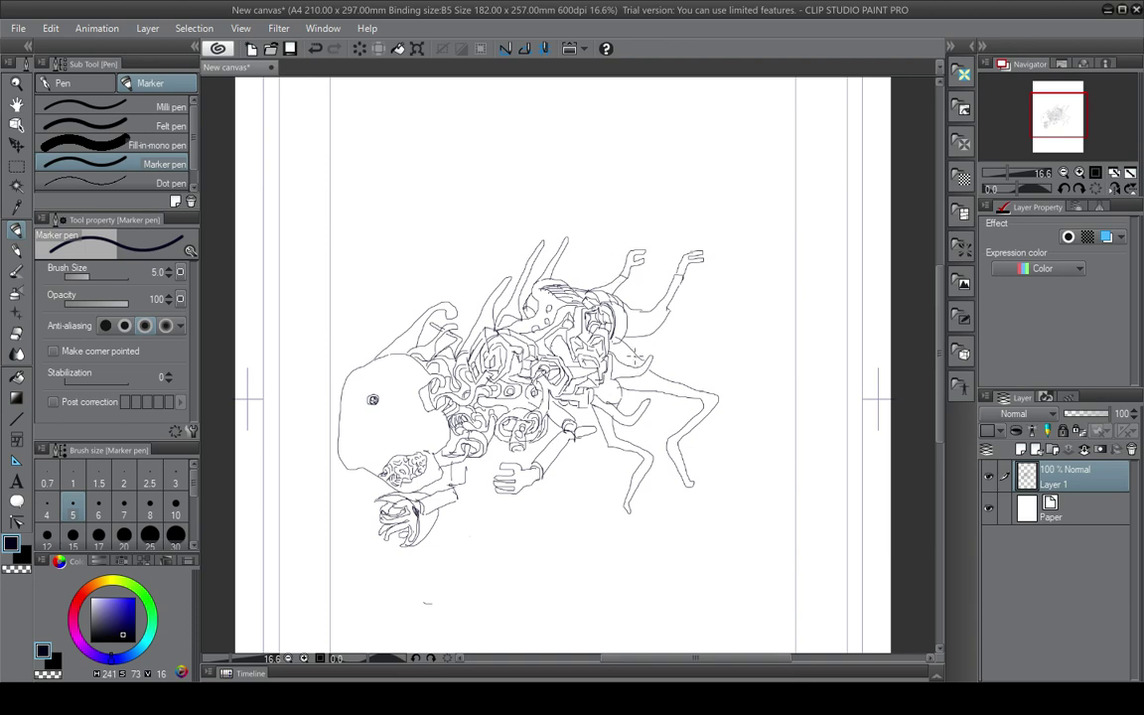
Draw a long tail arching up from the rear over the body, ending in a spiny oval bulb.
{"action": "mouse_move", "coordinate": [637, 358]}
{"action": "left_mouse_down"}
{"action": "mouse_move", "coordinate": [724, 327]}
{"action": "mouse_move", "coordinate": [755, 285]}
{"action": "mouse_move", "coordinate": [726, 164]}
{"action": "mouse_move", "coordinate": [702, 120]}
{"action": "mouse_move", "coordinate": [595, 121]}
{"action": "mouse_move", "coordinate": [552, 147]}
{"action": "mouse_move", "coordinate": [548, 171]}
{"action": "mouse_move", "coordinate": [554, 149]}
{"action": "mouse_move", "coordinate": [610, 126]}
{"action": "mouse_move", "coordinate": [695, 134]}
{"action": "mouse_move", "coordinate": [727, 218]}
{"action": "mouse_move", "coordinate": [734, 286]}
{"action": "mouse_move", "coordinate": [675, 309]}
{"action": "mouse_move", "coordinate": [626, 295]}
{"action": "left_mouse_up"}
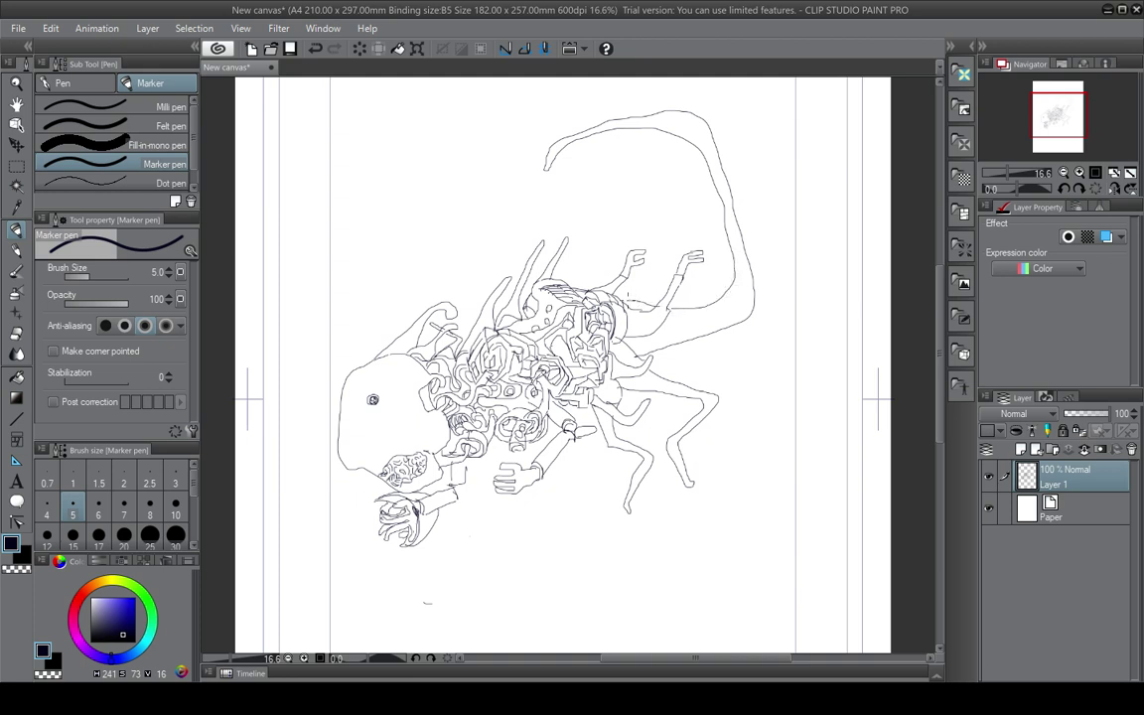
{"action": "mouse_move", "coordinate": [533, 171]}
{"action": "left_mouse_down"}
{"action": "mouse_move", "coordinate": [556, 195]}
{"action": "mouse_move", "coordinate": [545, 223]}
{"action": "mouse_move", "coordinate": [526, 204]}
{"action": "mouse_move", "coordinate": [529, 183]}
{"action": "mouse_move", "coordinate": [559, 177]}
{"action": "left_mouse_up"}
{"action": "mouse_move", "coordinate": [543, 222]}
{"action": "left_mouse_down"}
{"action": "mouse_move", "coordinate": [524, 223]}
{"action": "mouse_move", "coordinate": [534, 232]}
{"action": "mouse_move", "coordinate": [555, 197]}
{"action": "left_mouse_up"}
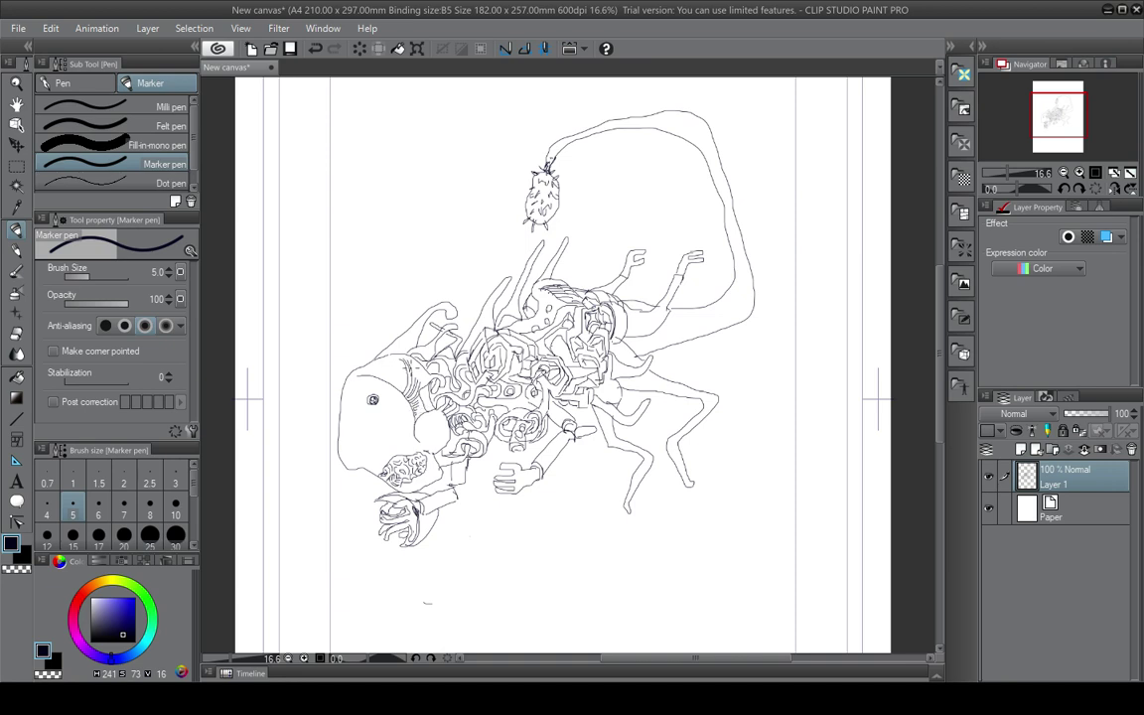
Add a band of short hatching lines behind the face and draw a tall curved antenna rising from the head.
{"action": "left_click_drag", "start_coordinate": [406, 359], "coordinate": [418, 378]}
{"action": "mouse_move", "coordinate": [350, 369]}
{"action": "left_mouse_down"}
{"action": "mouse_move", "coordinate": [416, 291]}
{"action": "mouse_move", "coordinate": [425, 256]}
{"action": "mouse_move", "coordinate": [408, 197]}
{"action": "mouse_move", "coordinate": [425, 227]}
{"action": "mouse_move", "coordinate": [424, 270]}
{"action": "mouse_move", "coordinate": [380, 262]}
{"action": "mouse_move", "coordinate": [365, 298]}
{"action": "left_mouse_up"}
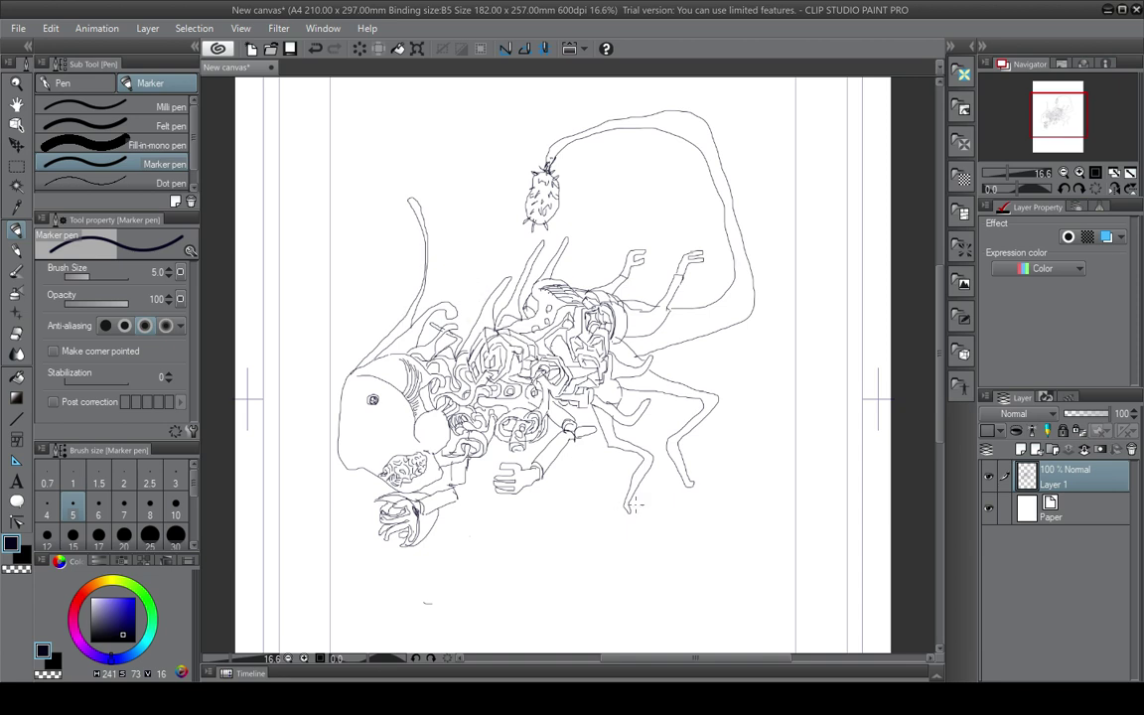
Draw a cuffed foot with toes at the end of each of the two long hind legs.
{"action": "mouse_move", "coordinate": [626, 515]}
{"action": "left_mouse_down"}
{"action": "mouse_move", "coordinate": [624, 506]}
{"action": "mouse_move", "coordinate": [618, 544]}
{"action": "mouse_move", "coordinate": [628, 554]}
{"action": "mouse_move", "coordinate": [649, 532]}
{"action": "mouse_move", "coordinate": [638, 507]}
{"action": "mouse_move", "coordinate": [697, 482]}
{"action": "mouse_move", "coordinate": [715, 514]}
{"action": "mouse_move", "coordinate": [700, 516]}
{"action": "left_mouse_up"}
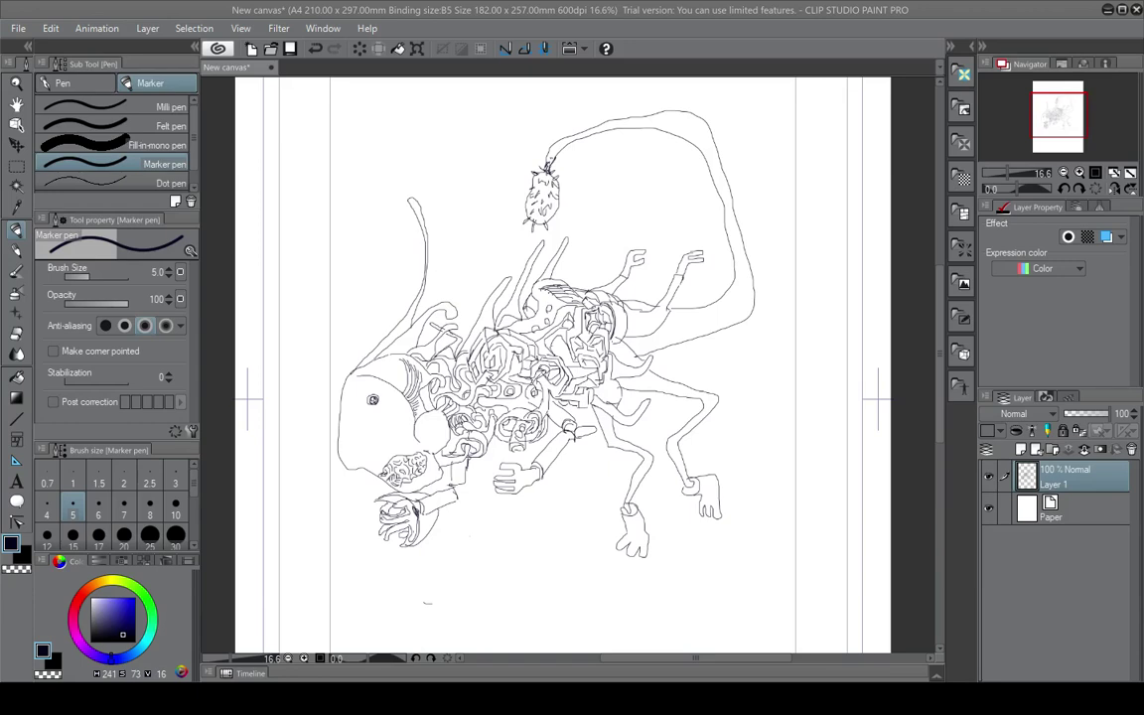
Paint the edges of the creature's face in teal (H 180, S 50, V 77) with the marker at size 17 and opacity 62.
{"action": "left_click", "coordinate": [146, 641]}
{"action": "left_click_drag", "start_coordinate": [120, 620], "coordinate": [112, 606]}
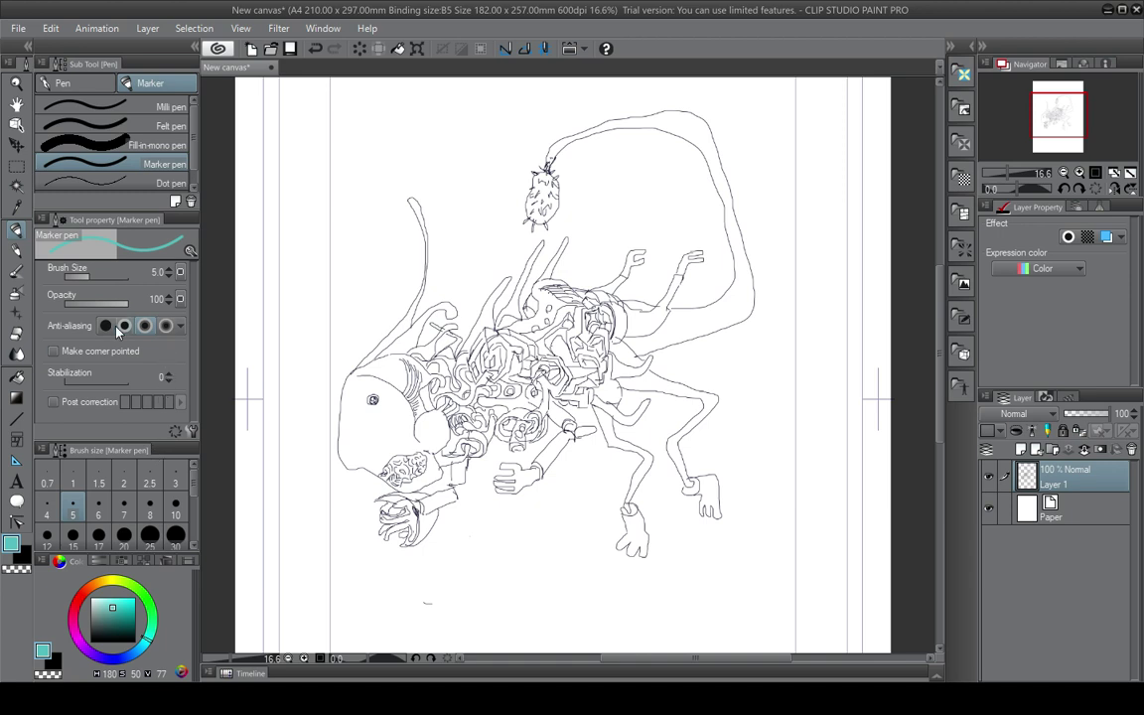
{"action": "left_click", "coordinate": [105, 303]}
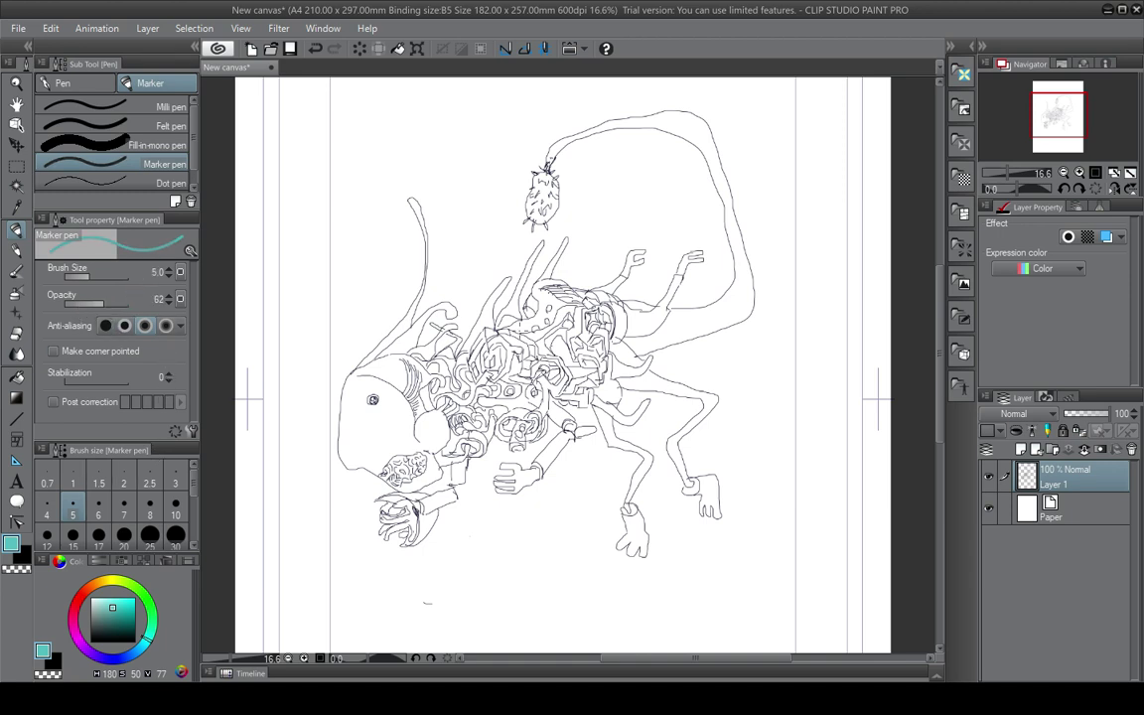
{"action": "left_click", "coordinate": [123, 509]}
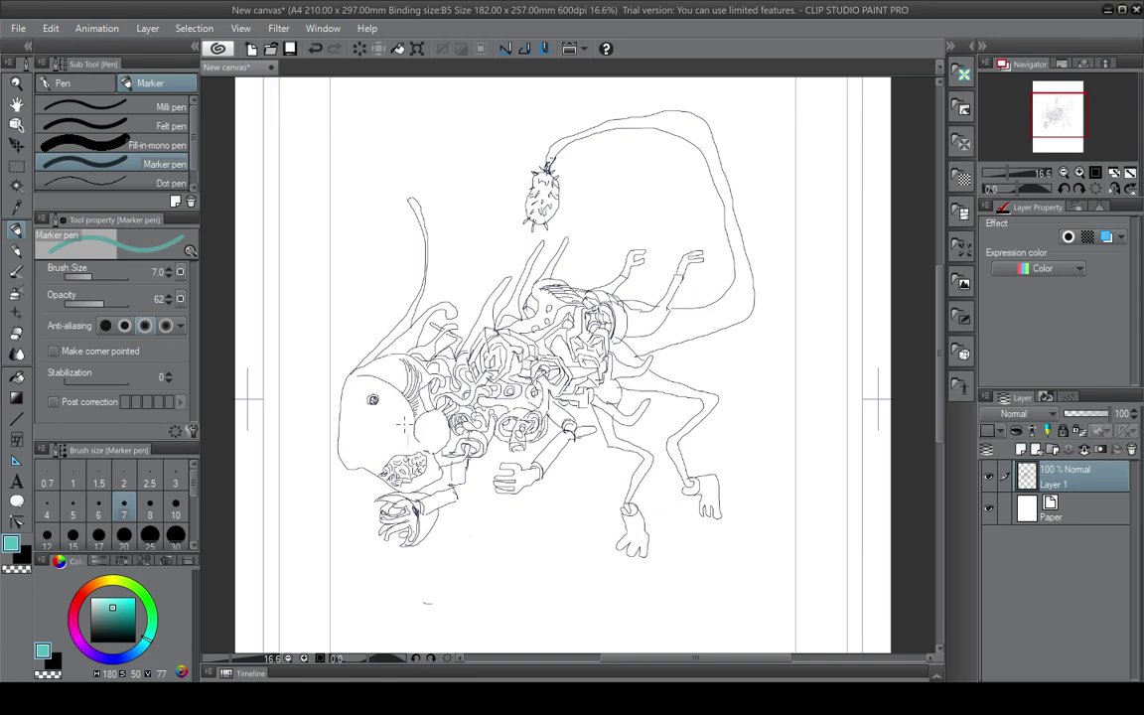
{"action": "left_click", "coordinate": [99, 535]}
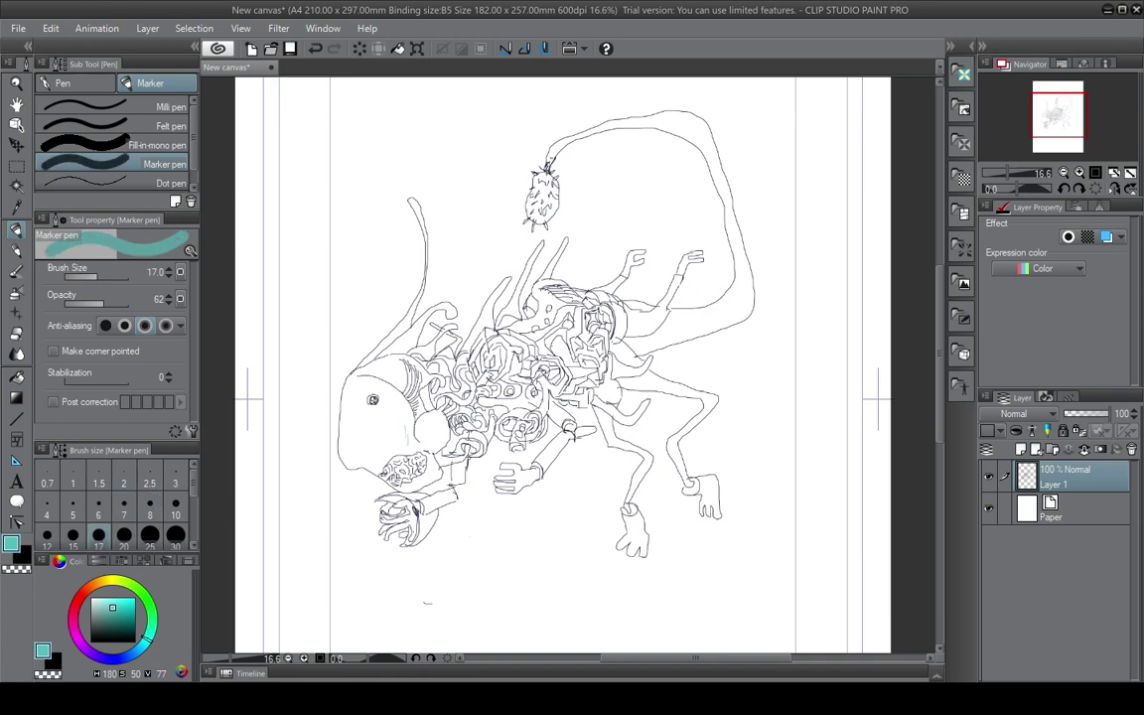
{"action": "mouse_move", "coordinate": [404, 420]}
{"action": "left_mouse_down"}
{"action": "mouse_move", "coordinate": [403, 439]}
{"action": "mouse_move", "coordinate": [405, 412]}
{"action": "mouse_move", "coordinate": [382, 389]}
{"action": "mouse_move", "coordinate": [403, 402]}
{"action": "mouse_move", "coordinate": [408, 416]}
{"action": "mouse_move", "coordinate": [379, 379]}
{"action": "mouse_move", "coordinate": [354, 388]}
{"action": "mouse_move", "coordinate": [358, 378]}
{"action": "mouse_move", "coordinate": [350, 409]}
{"action": "left_mouse_up"}
{"action": "mouse_move", "coordinate": [396, 448]}
{"action": "left_mouse_down"}
{"action": "mouse_move", "coordinate": [421, 446]}
{"action": "mouse_move", "coordinate": [369, 469]}
{"action": "mouse_move", "coordinate": [382, 471]}
{"action": "mouse_move", "coordinate": [360, 466]}
{"action": "mouse_move", "coordinate": [373, 463]}
{"action": "left_mouse_up"}
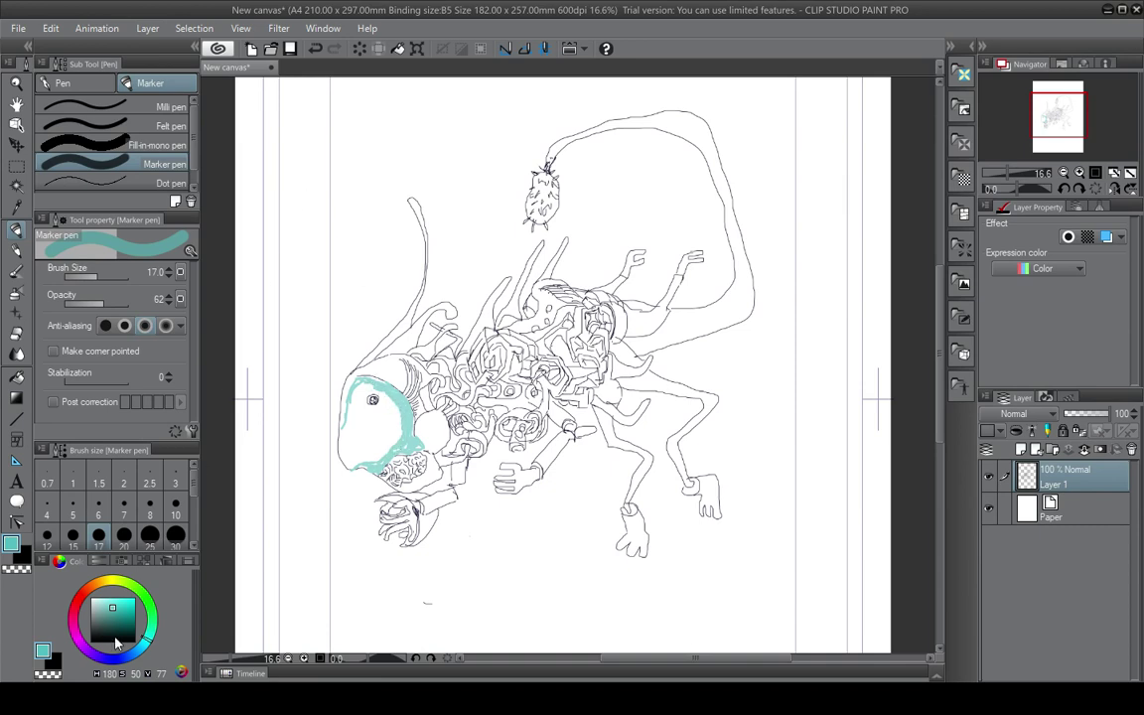
Shade the rear edge of the face with a darker teal (H 180, S 62, V 45).
{"action": "left_click", "coordinate": [118, 621]}
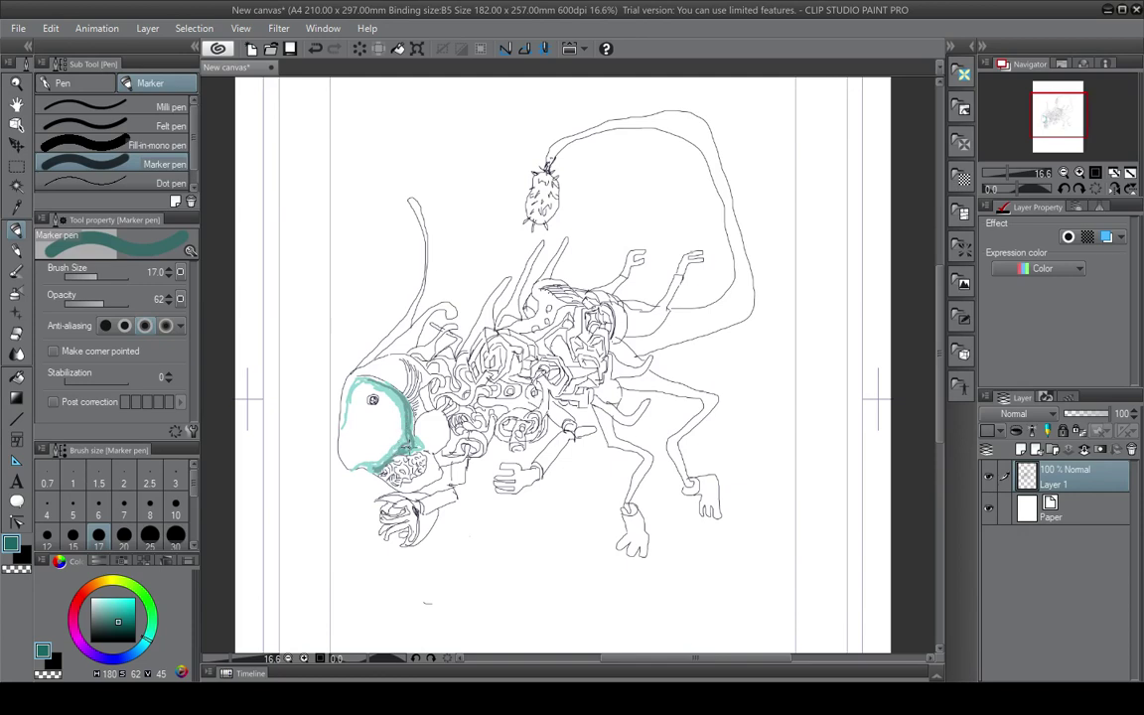
{"action": "left_click_drag", "start_coordinate": [408, 408], "coordinate": [385, 389]}
Deepen the shadow along the rear and lower edge of the face, darkening the teal to near black (H 180, S 87, V 5).
{"action": "left_click", "coordinate": [124, 639]}
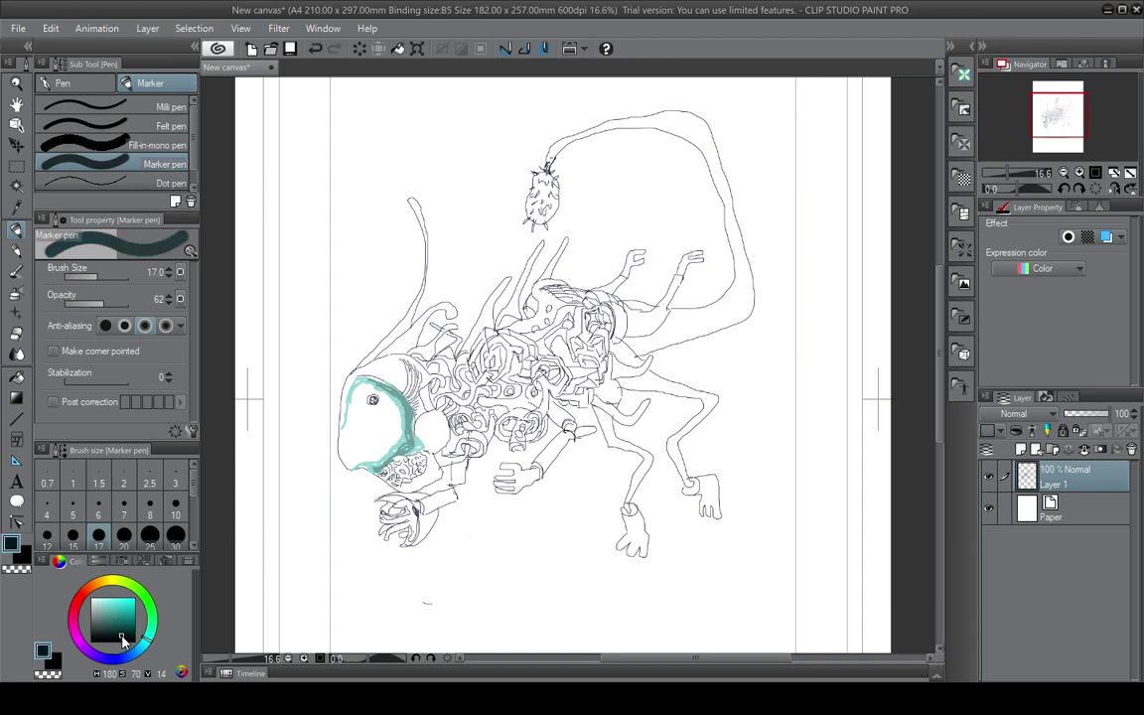
{"action": "left_click", "coordinate": [123, 628]}
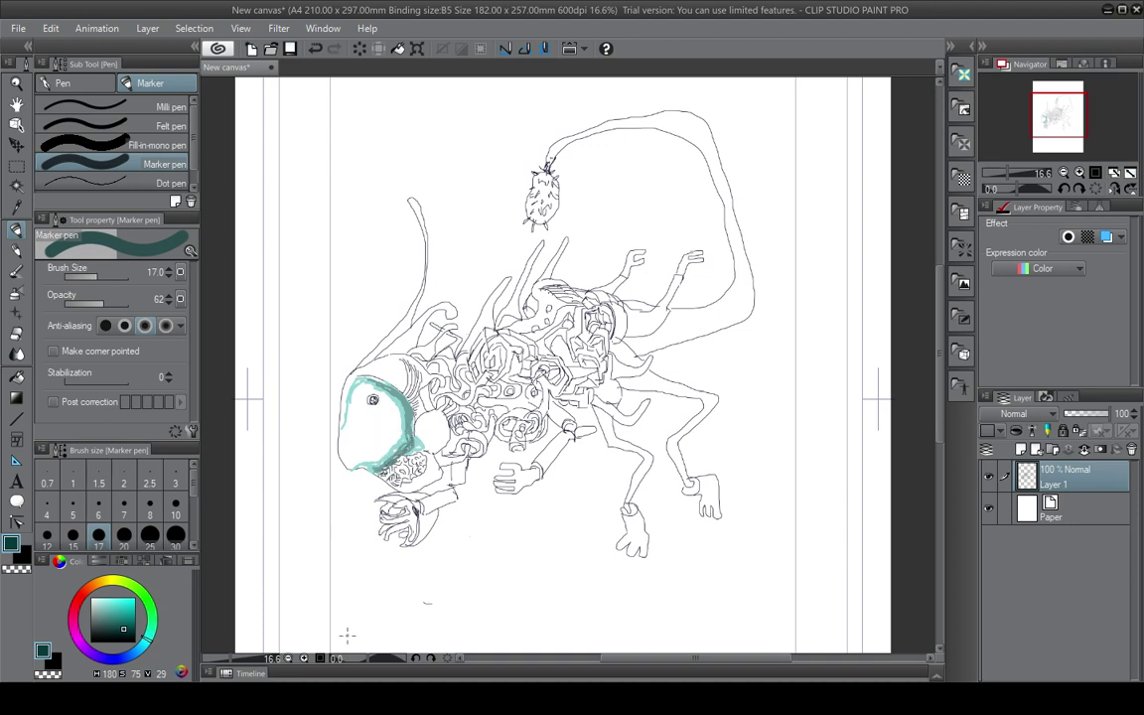
{"action": "left_click", "coordinate": [127, 638]}
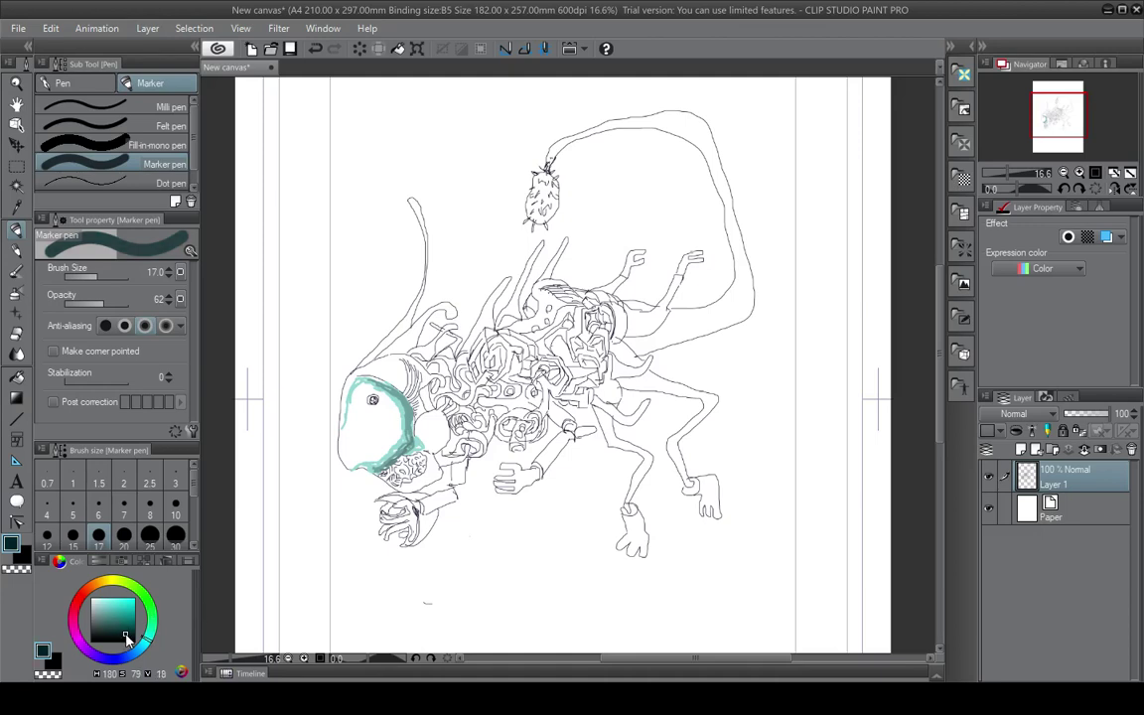
{"action": "left_click_drag", "start_coordinate": [126, 636], "coordinate": [129, 640]}
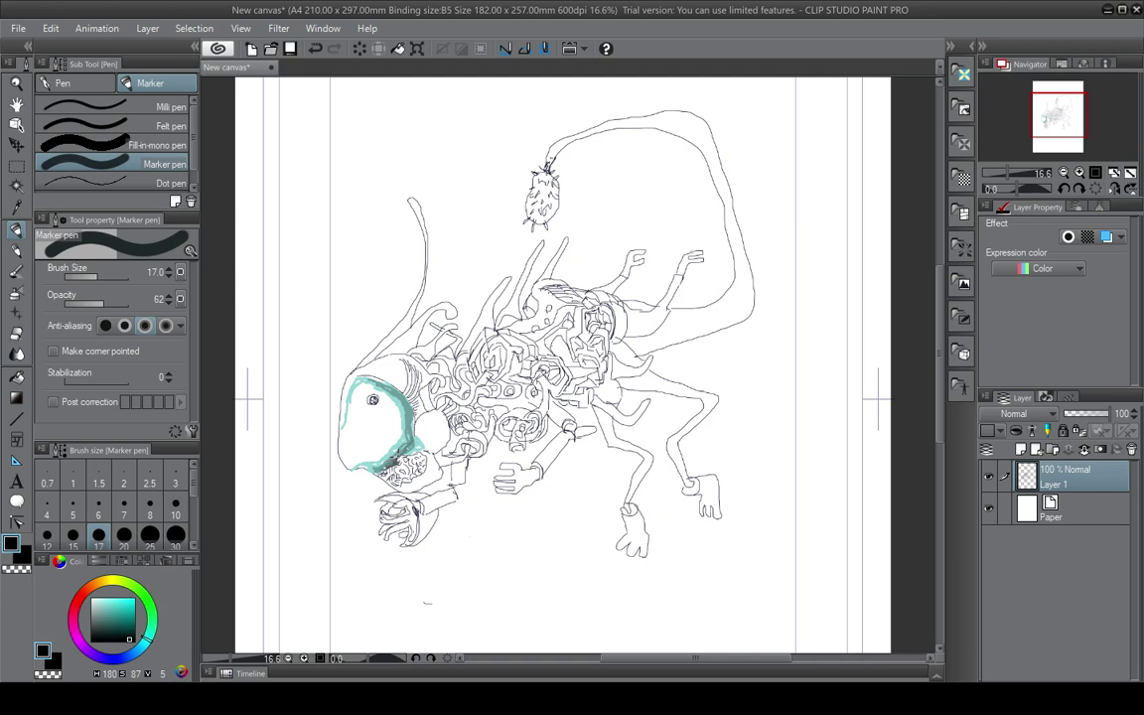
{"action": "mouse_move", "coordinate": [399, 457]}
{"action": "left_mouse_down"}
{"action": "mouse_move", "coordinate": [411, 402]}
{"action": "mouse_move", "coordinate": [371, 376]}
{"action": "left_mouse_up"}
Paint the inside of the face around the eye and along the lower edge with a lighter teal.
{"action": "left_click", "coordinate": [110, 610]}
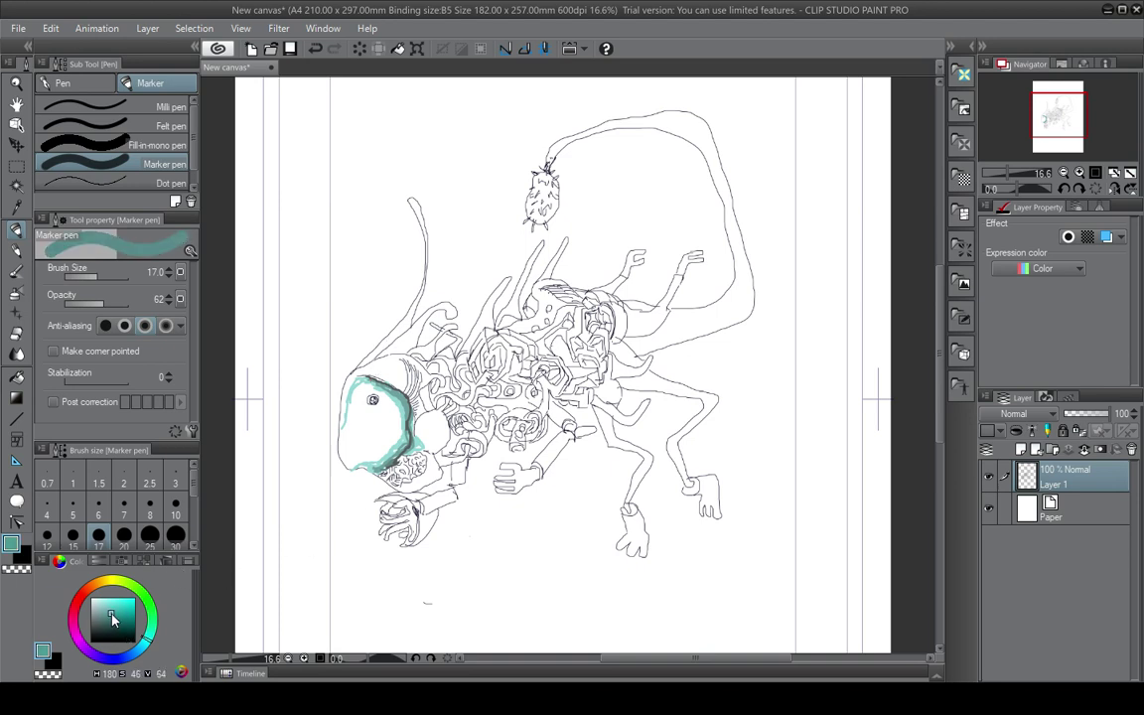
{"action": "left_click_drag", "start_coordinate": [112, 615], "coordinate": [115, 603]}
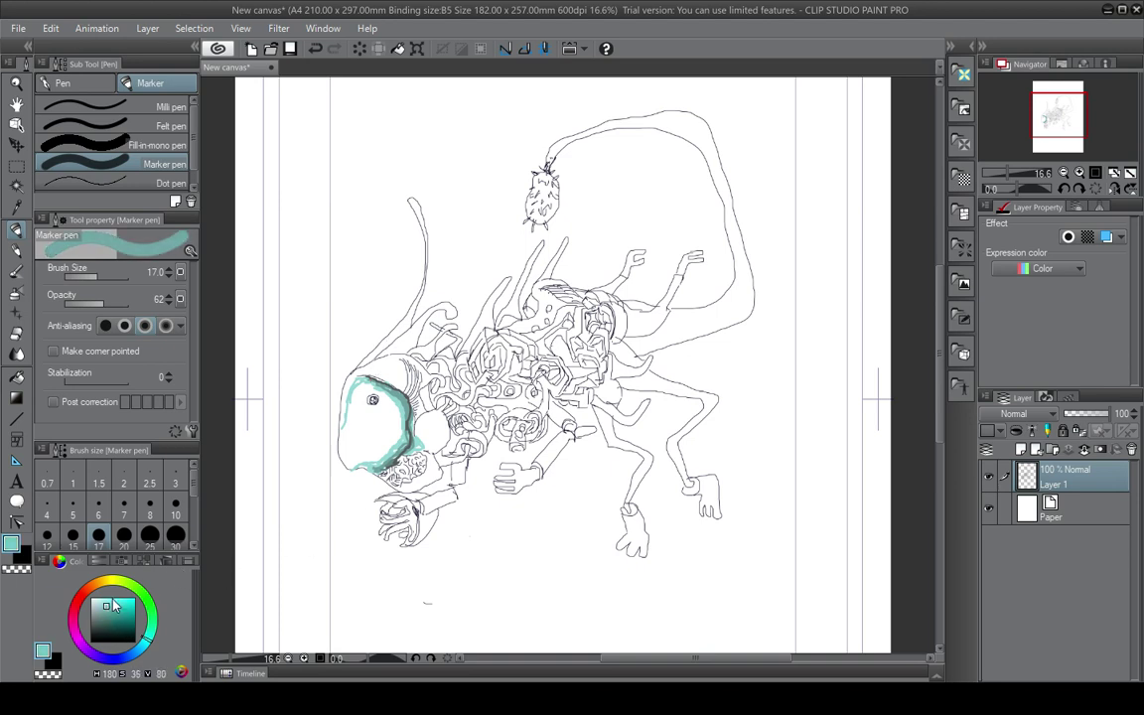
{"action": "mouse_move", "coordinate": [360, 459]}
{"action": "left_mouse_down"}
{"action": "mouse_move", "coordinate": [381, 453]}
{"action": "mouse_move", "coordinate": [344, 407]}
{"action": "mouse_move", "coordinate": [394, 434]}
{"action": "mouse_move", "coordinate": [389, 400]}
{"action": "mouse_move", "coordinate": [394, 408]}
{"action": "left_mouse_up"}
{"action": "mouse_move", "coordinate": [349, 369]}
{"action": "left_mouse_down"}
{"action": "mouse_move", "coordinate": [331, 350]}
{"action": "mouse_move", "coordinate": [368, 395]}
{"action": "mouse_move", "coordinate": [353, 399]}
{"action": "mouse_move", "coordinate": [366, 383]}
{"action": "mouse_move", "coordinate": [341, 429]}
{"action": "mouse_move", "coordinate": [373, 396]}
{"action": "mouse_move", "coordinate": [367, 409]}
{"action": "mouse_move", "coordinate": [377, 406]}
{"action": "left_mouse_up"}
Blend pale teal (H 180, S 11, V 88) highlights into the middle of the face and across the top of the head.
{"action": "left_click_drag", "start_coordinate": [95, 609], "coordinate": [94, 598]}
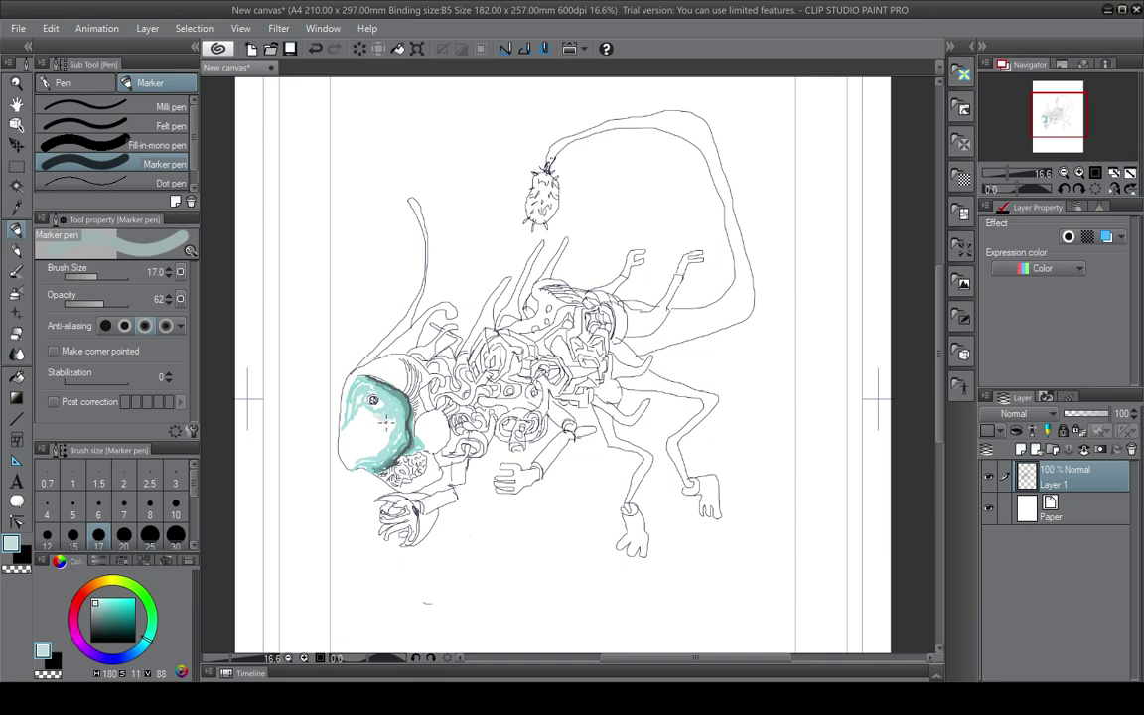
{"action": "mouse_move", "coordinate": [395, 426]}
{"action": "left_mouse_down"}
{"action": "mouse_move", "coordinate": [366, 453]}
{"action": "mouse_move", "coordinate": [385, 435]}
{"action": "mouse_move", "coordinate": [370, 403]}
{"action": "mouse_move", "coordinate": [343, 433]}
{"action": "mouse_move", "coordinate": [367, 413]}
{"action": "mouse_move", "coordinate": [382, 439]}
{"action": "mouse_move", "coordinate": [355, 406]}
{"action": "left_mouse_up"}
{"action": "left_click_drag", "start_coordinate": [392, 370], "coordinate": [374, 374]}
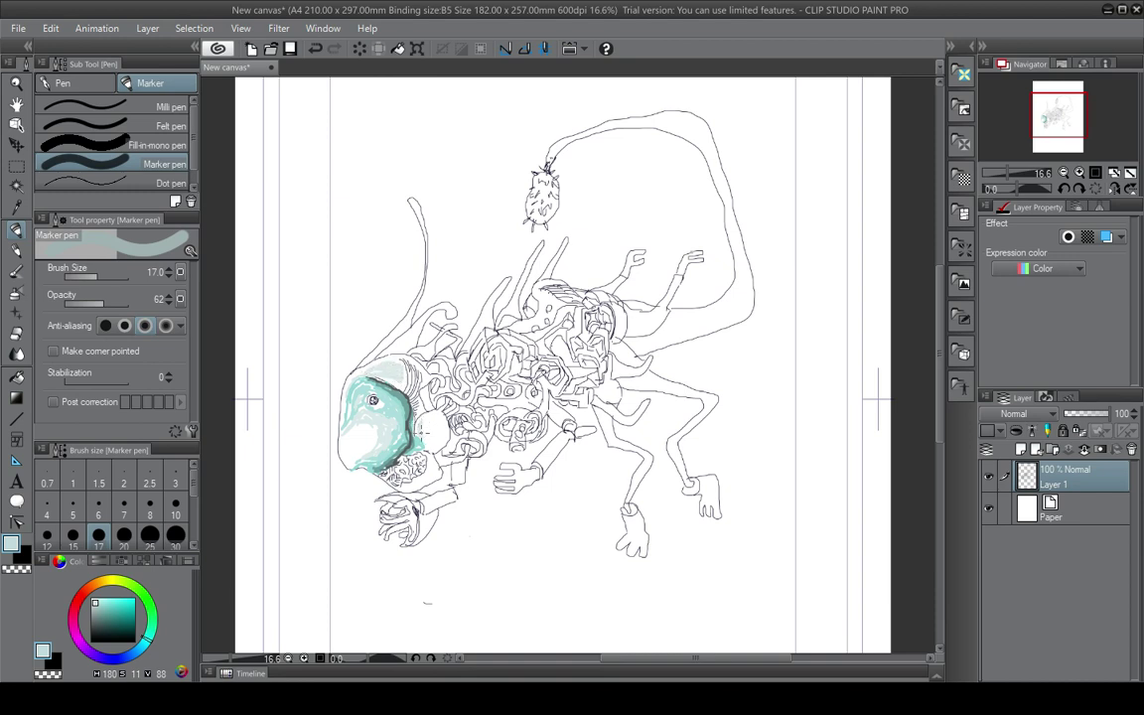